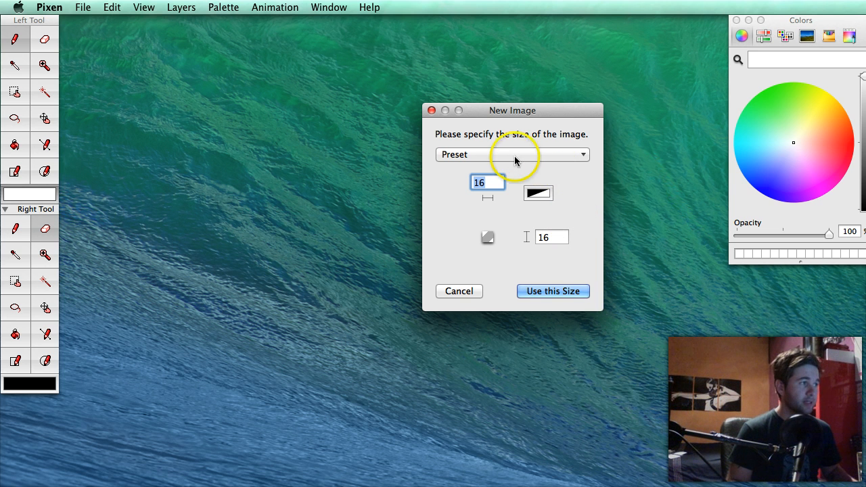
Create a new image 16 pixels wide and 16 pixels high.
drag(559, 110, 526, 93)
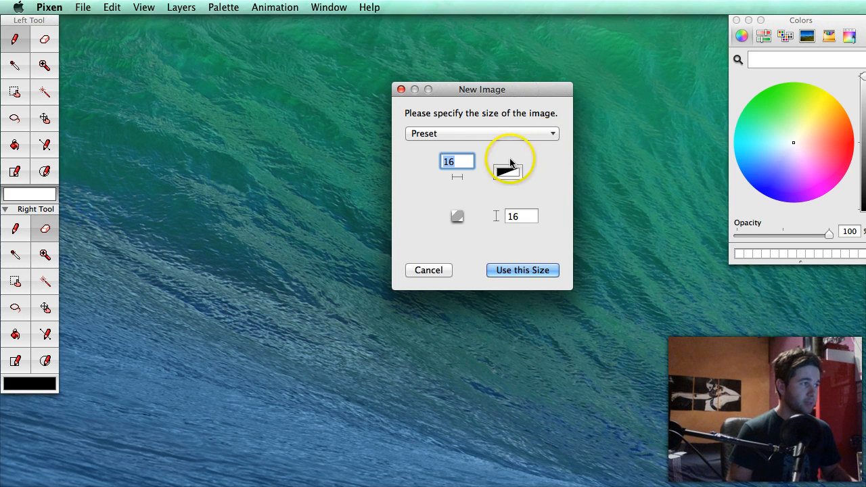
click(532, 271)
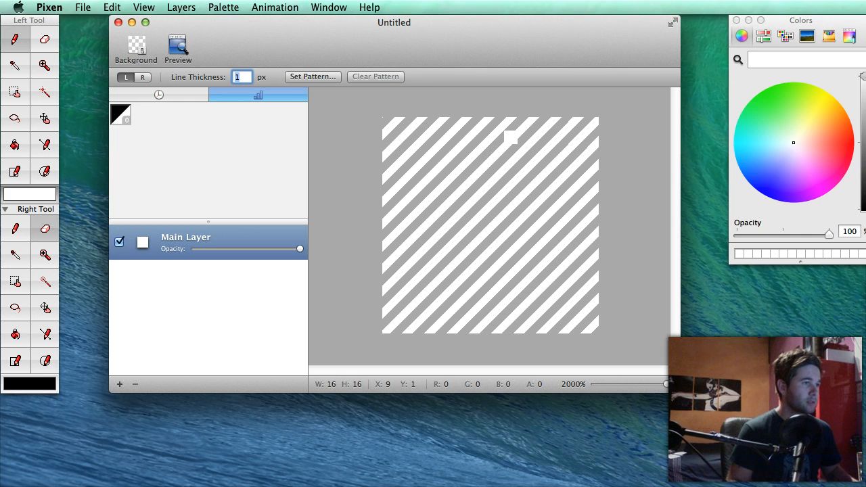
Mix a muted greyish blue, about RGB 136, 152, 194, and fill the whole canvas with it.
click(864, 209)
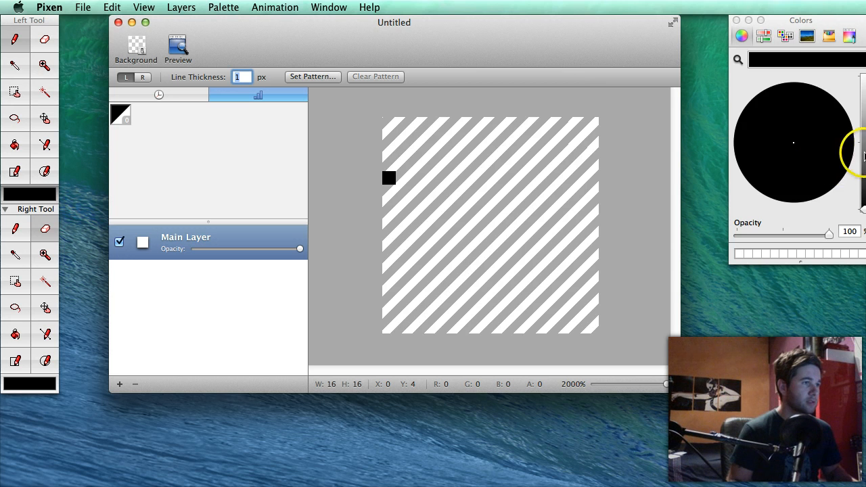
drag(864, 156, 865, 107)
click(780, 147)
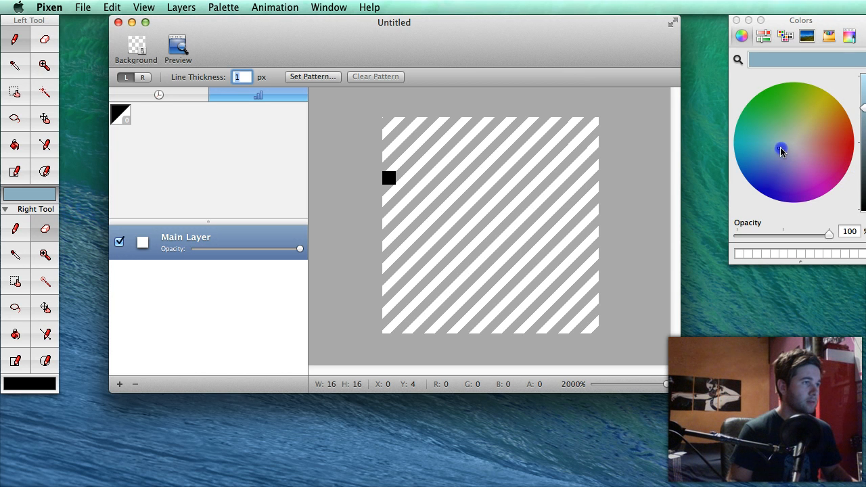
drag(781, 154, 780, 157)
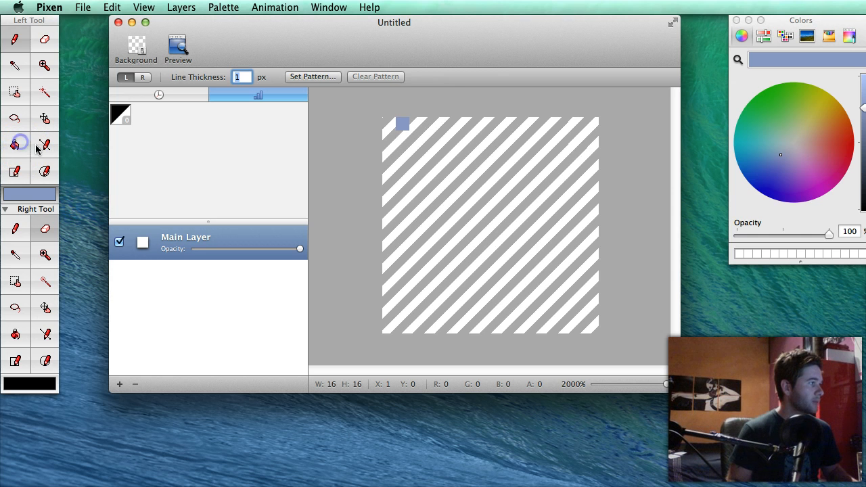
click(15, 144)
click(456, 180)
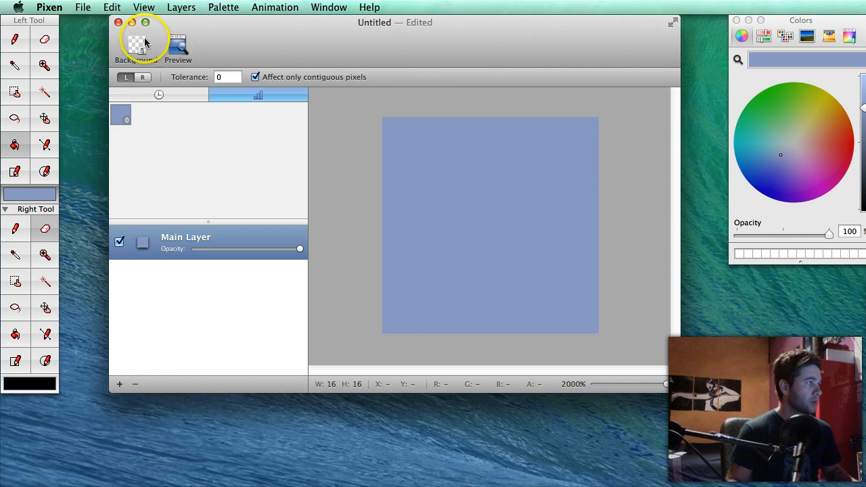
Add a new layer above the blue background layer and set the Pencil tool to black.
click(177, 7)
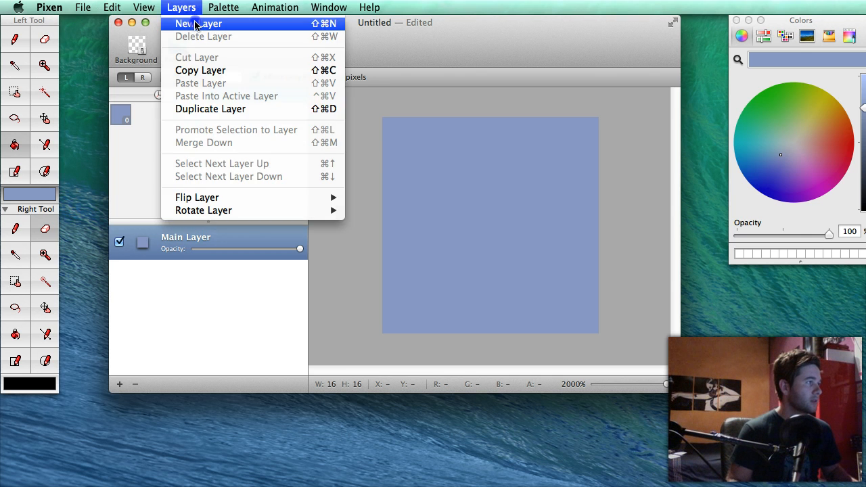
click(187, 23)
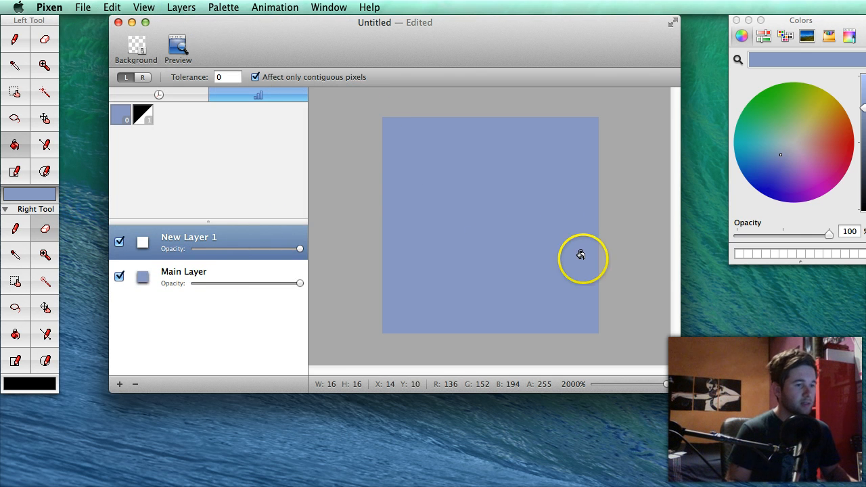
click(14, 39)
drag(864, 108, 864, 210)
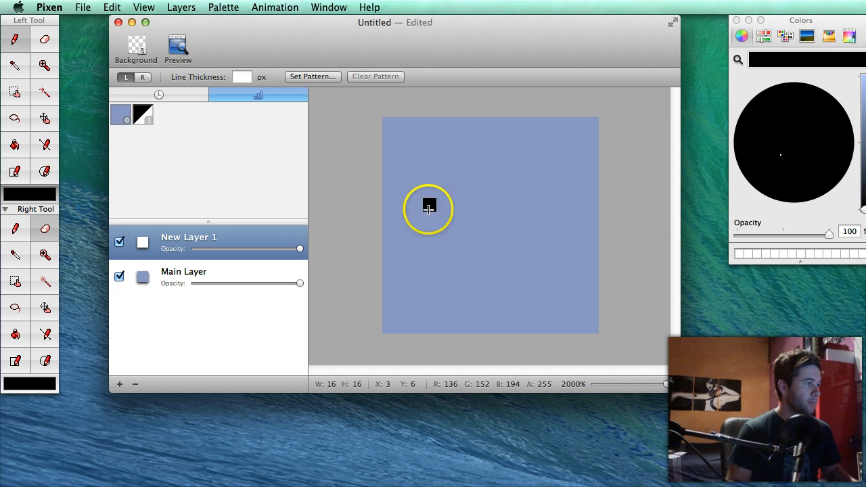
Draw the heart outline's top notch, the top of its right lobe and its vertical right side in black pixels.
click(500, 162)
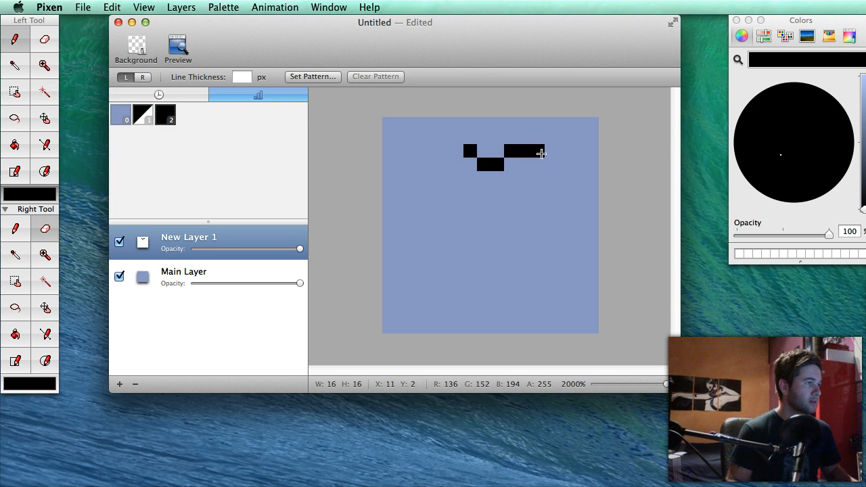
click(553, 191)
click(552, 178)
click(546, 237)
key(super+z)
click(554, 204)
click(550, 225)
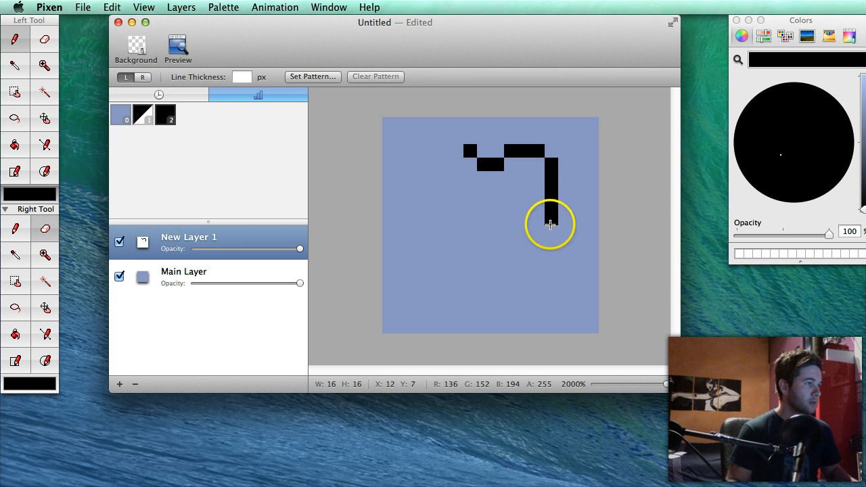
Close the black heart outline with stepped diagonals meeting at the bottom and a left half mirroring the right.
click(537, 233)
click(525, 249)
key(super+z)
click(496, 263)
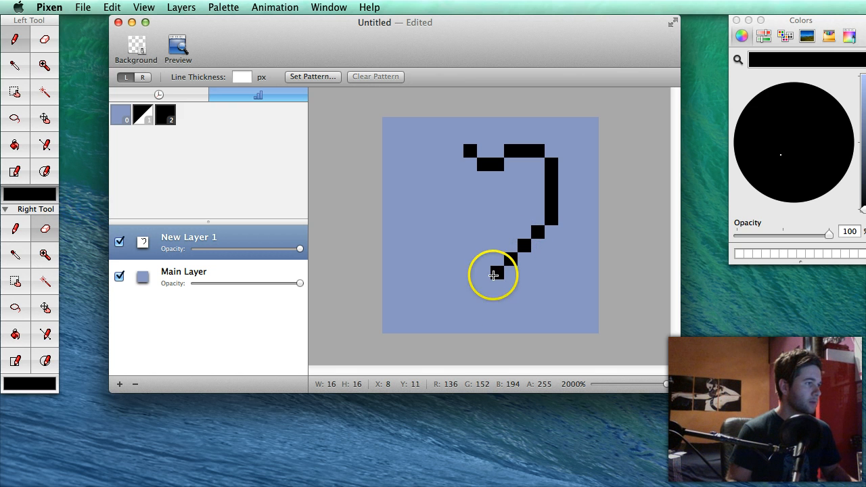
click(454, 245)
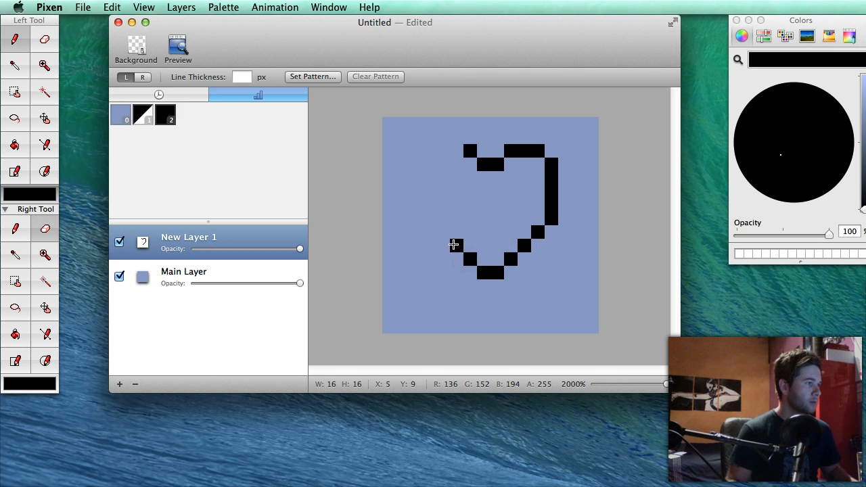
click(428, 219)
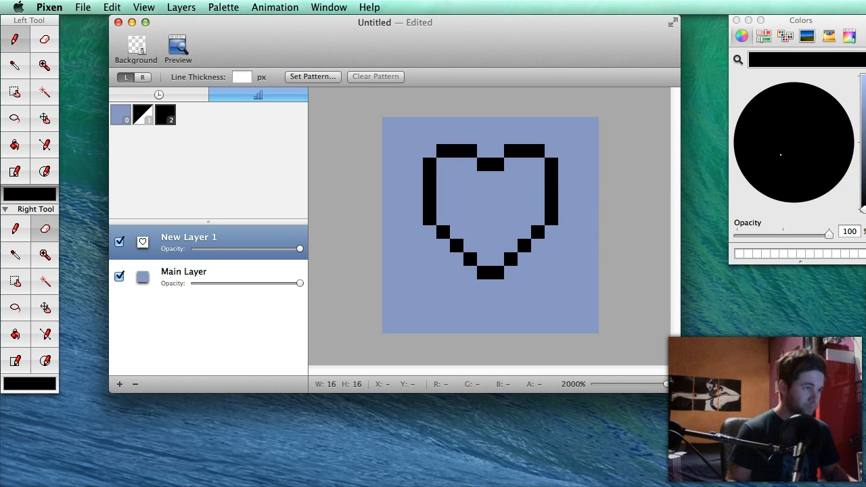
drag(863, 209, 863, 112)
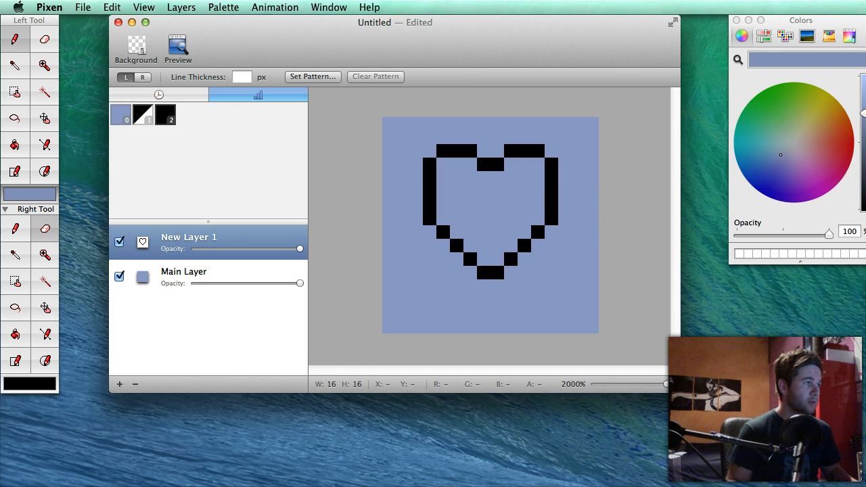
drag(864, 112, 864, 209)
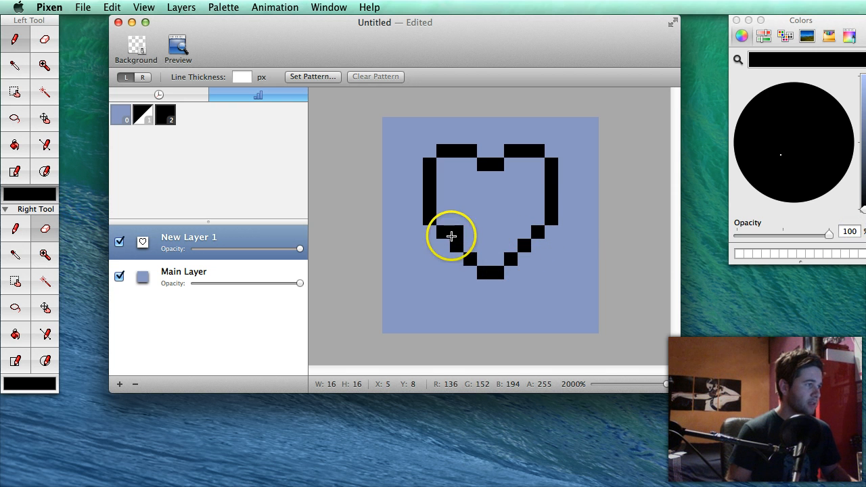
click(428, 238)
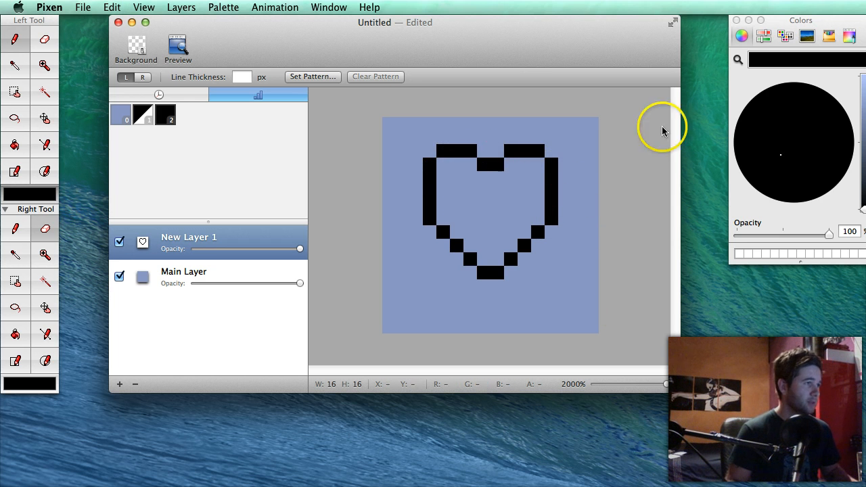
Brighten the drawing colour and change its hue to a strong red on the colour wheel.
drag(863, 207, 864, 100)
click(784, 153)
drag(784, 155, 851, 148)
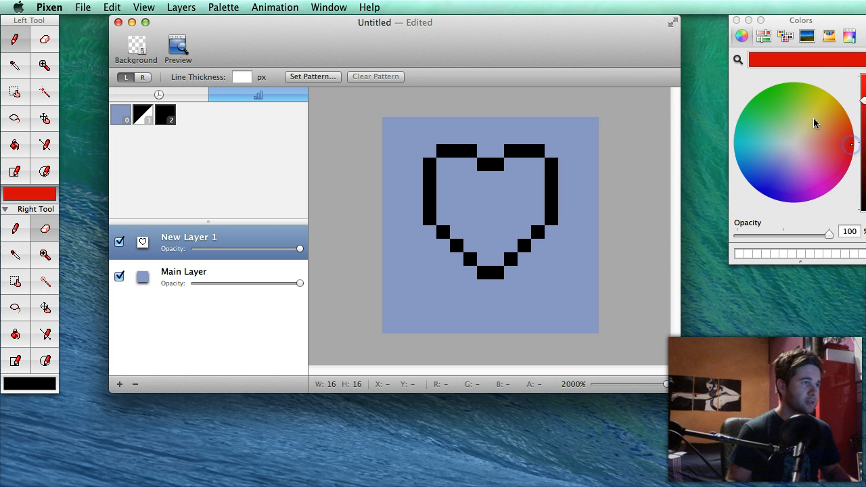
Look through the colour picker's other modes, including the Apple palette and the crayons, and return to the colour wheel.
click(808, 37)
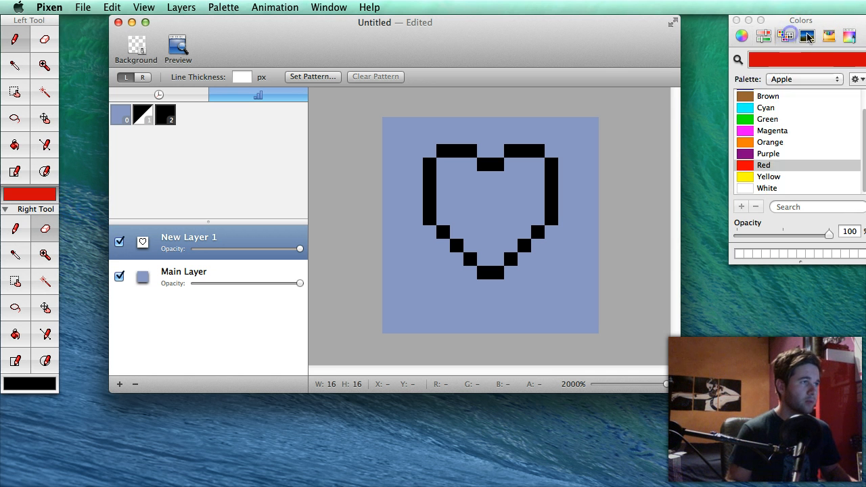
click(808, 36)
click(830, 38)
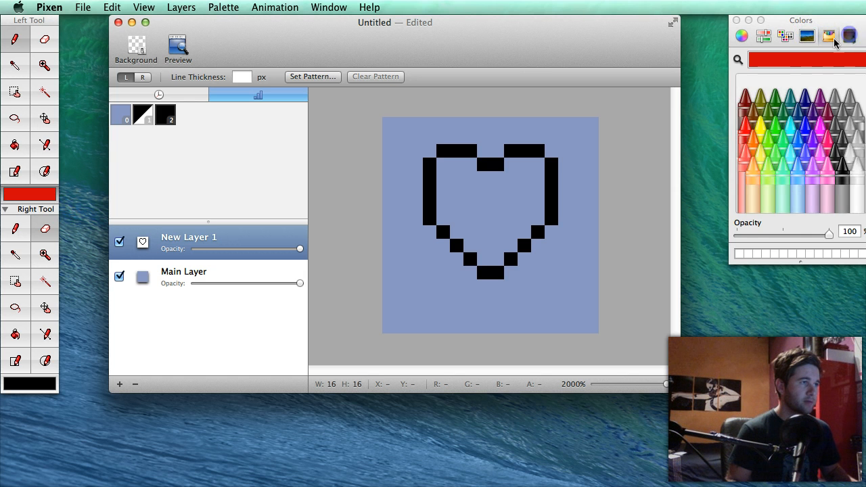
click(827, 39)
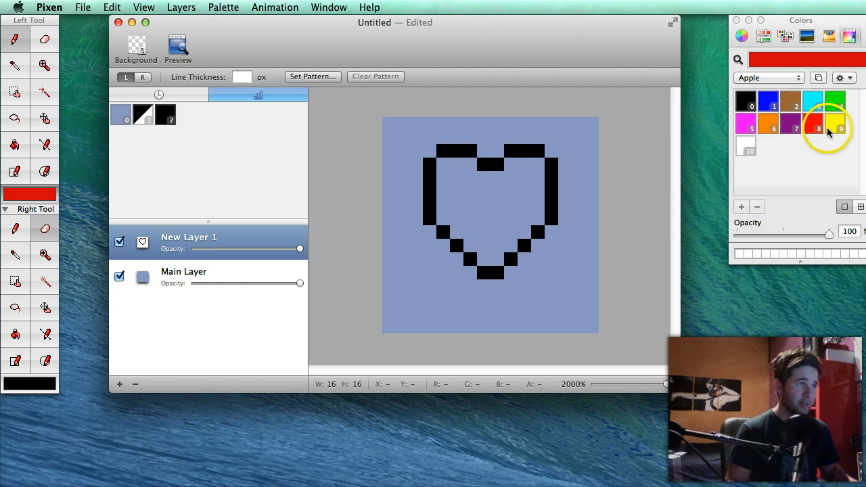
click(537, 203)
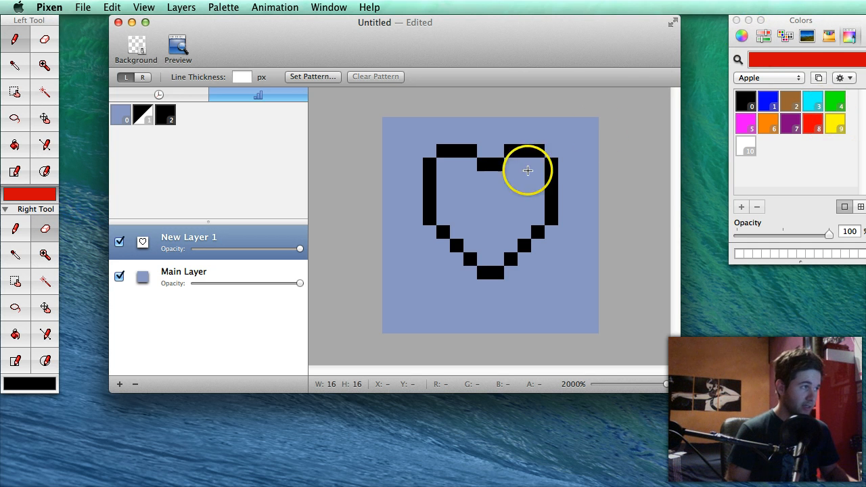
click(741, 35)
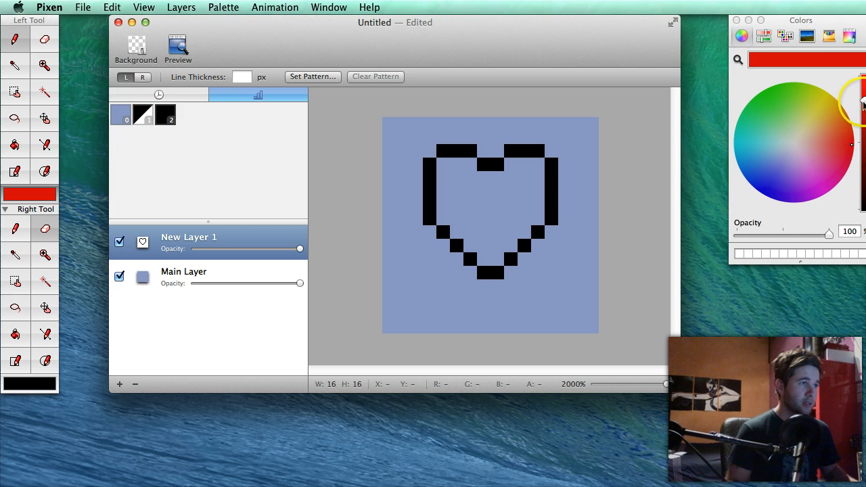
Adjust the red's brightness and saturation to get a slightly muted medium red.
drag(865, 120, 864, 103)
click(850, 146)
click(845, 144)
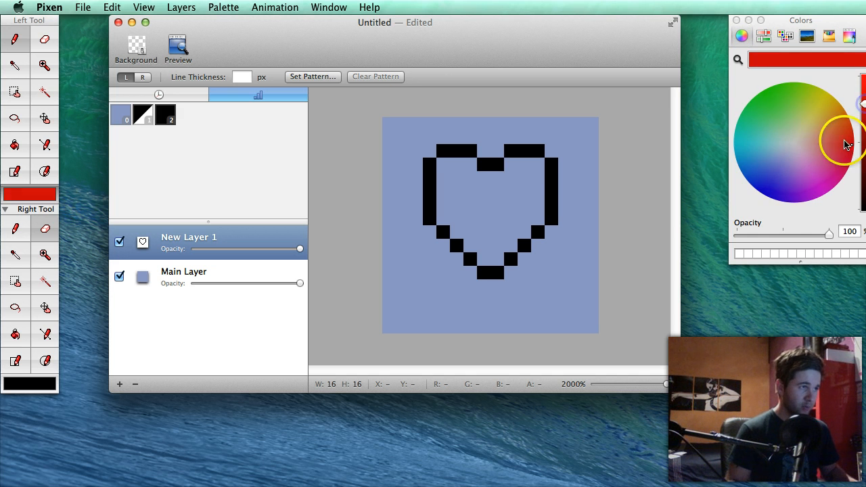
mouse_move(849, 147)
mouse_down()
mouse_move(836, 149)
mouse_move(863, 147)
mouse_up()
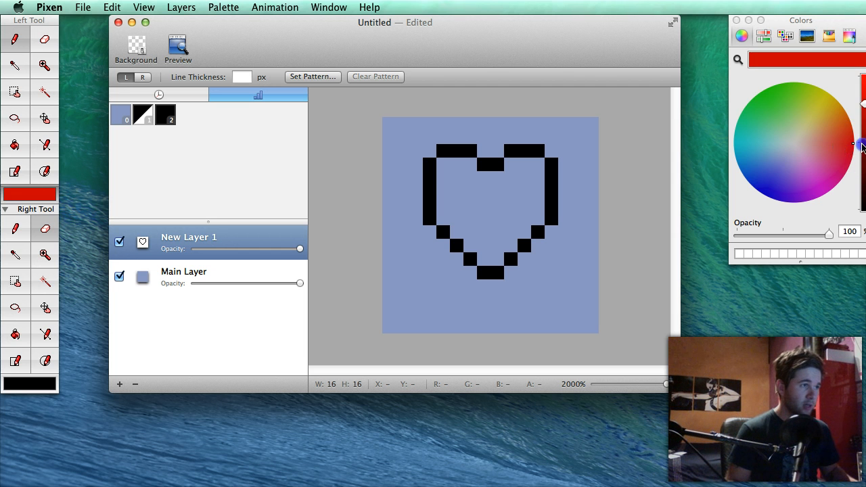
drag(864, 105, 863, 76)
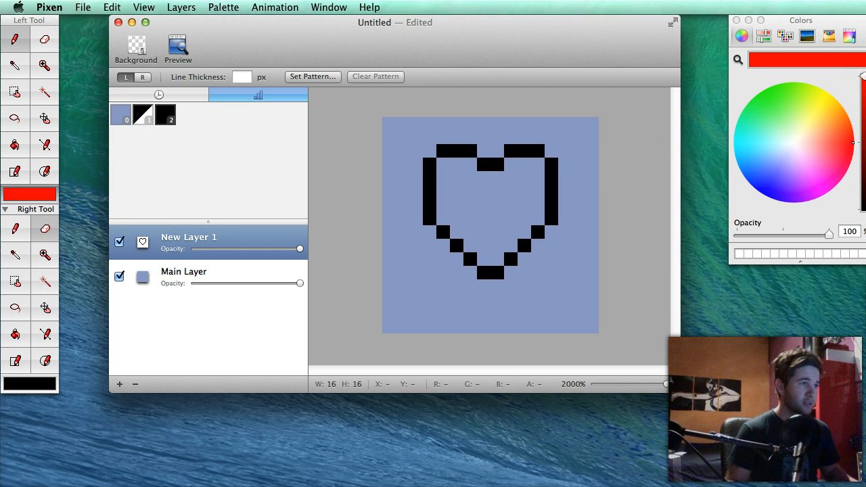
drag(851, 143, 845, 143)
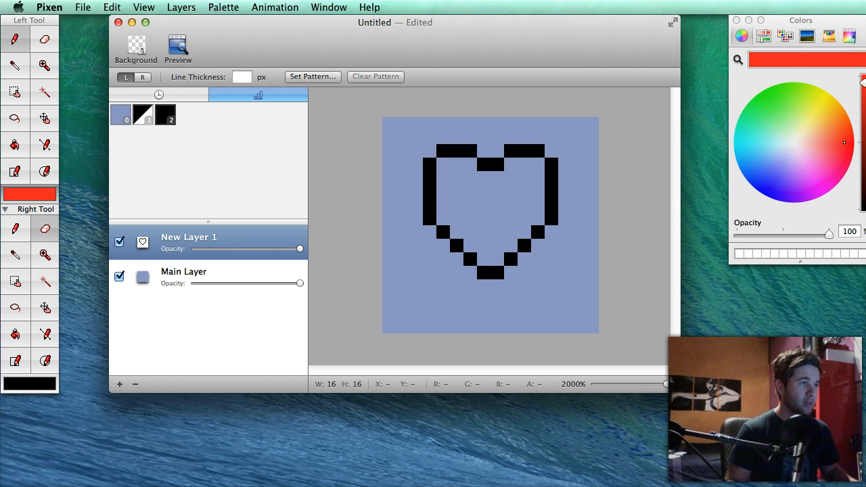
drag(864, 78, 865, 107)
drag(842, 149, 836, 144)
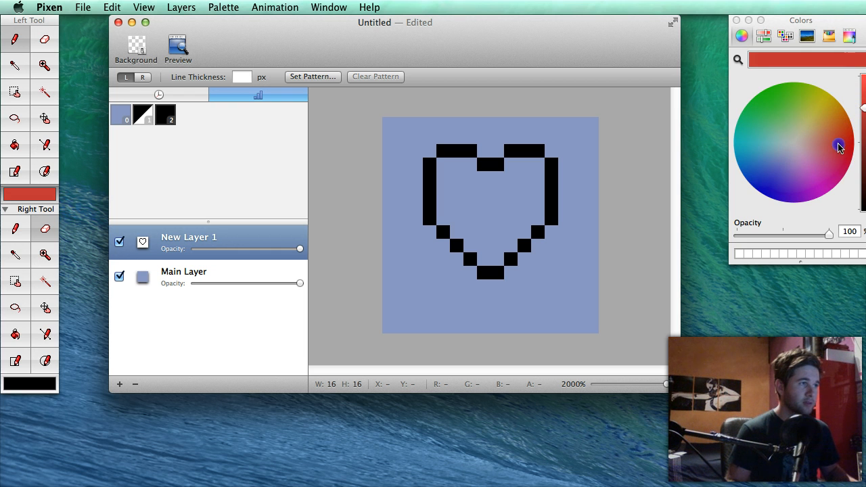
Fill the inside of the heart outline with the muted red and refill it with a darker red, about RGB 163, 33, 37.
click(434, 100)
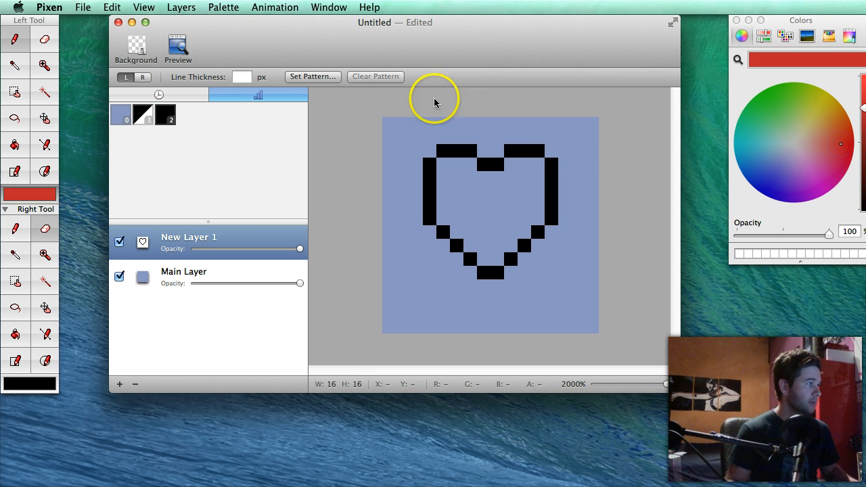
click(14, 144)
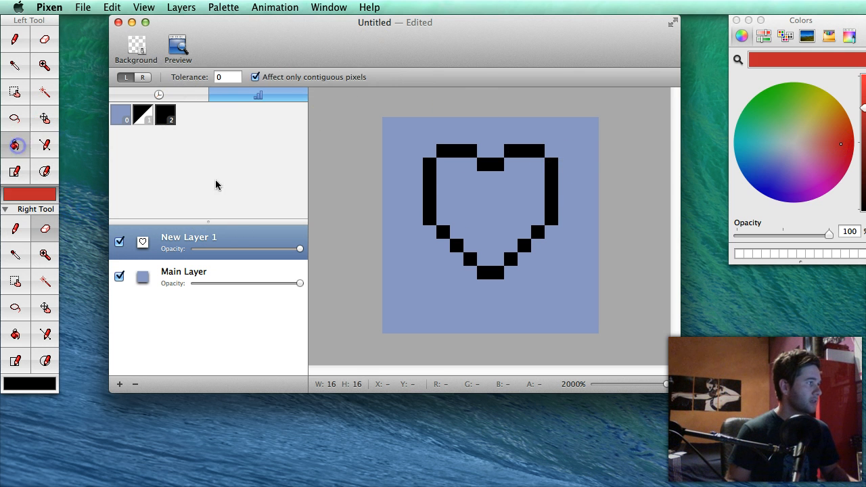
click(483, 200)
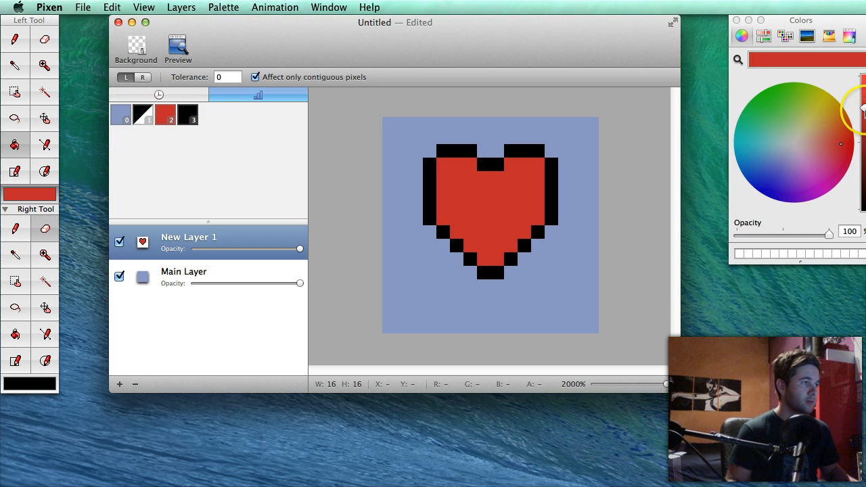
drag(864, 115, 864, 129)
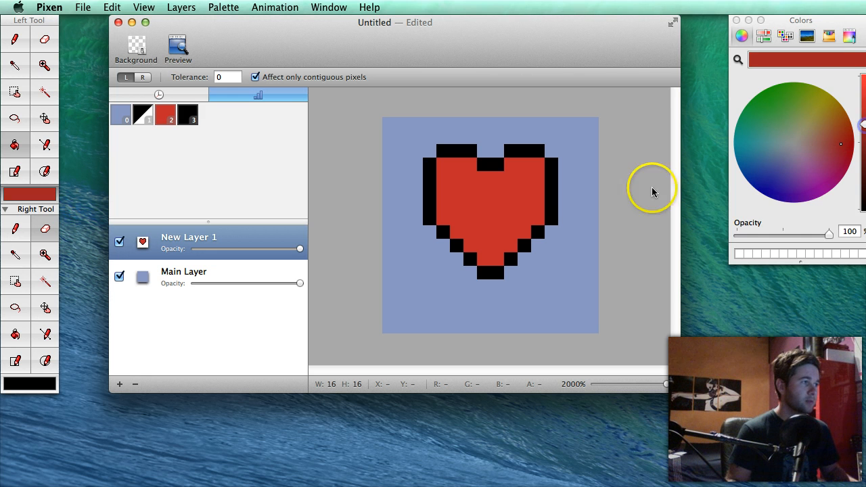
click(486, 203)
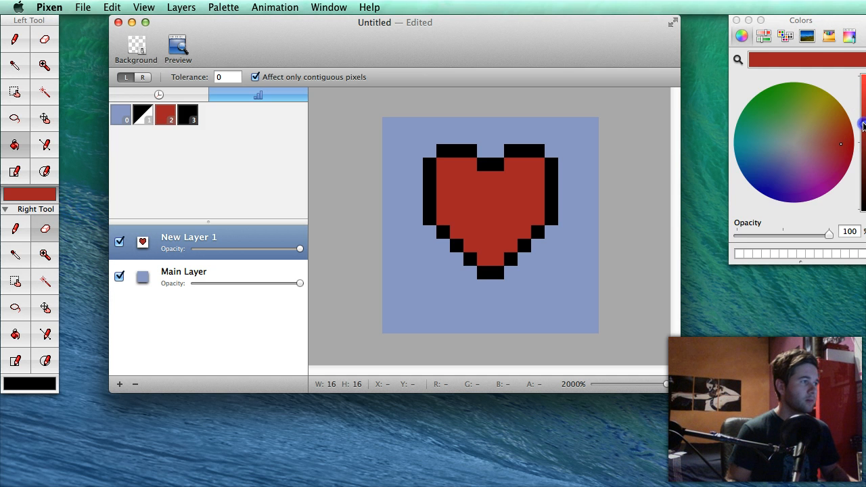
Sample the heart's fill red and darken it to a shadow red of about RGB 143, 29, 34.
click(14, 38)
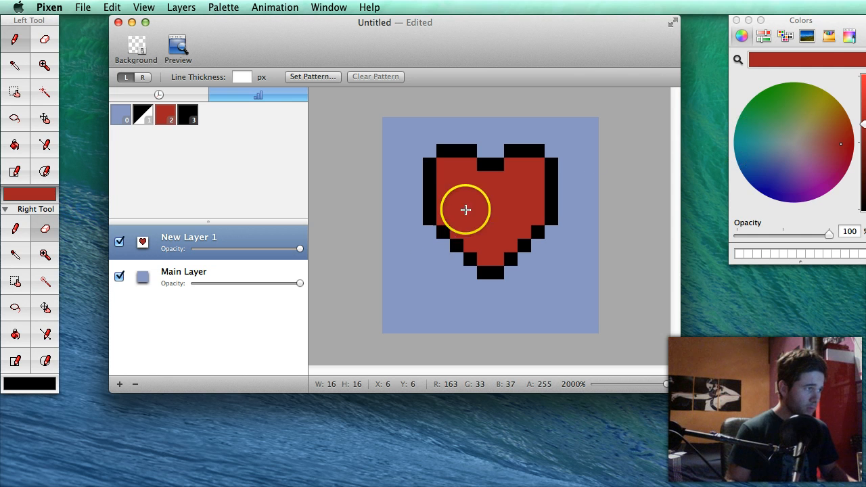
mouse_move(864, 123)
mouse_down()
mouse_move(864, 169)
mouse_move(864, 129)
mouse_up()
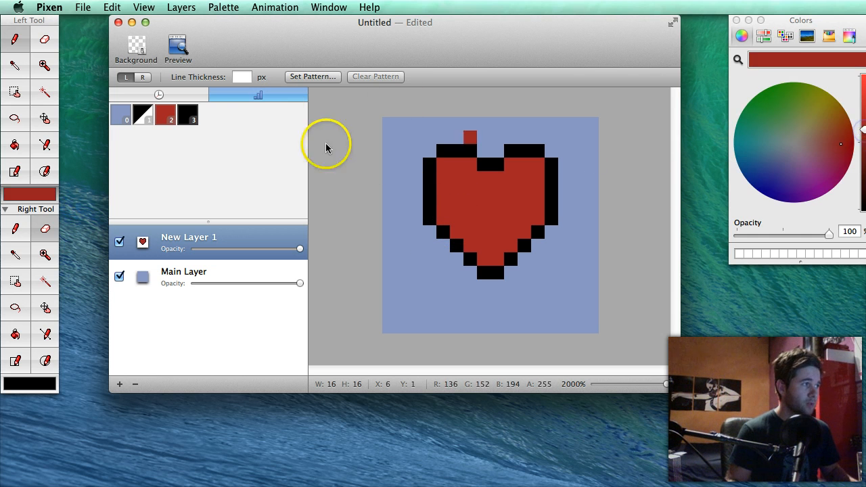
click(15, 65)
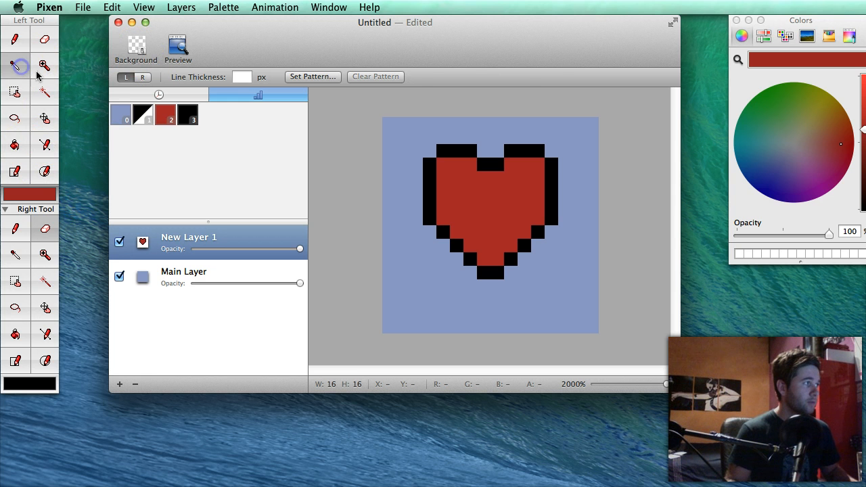
click(493, 194)
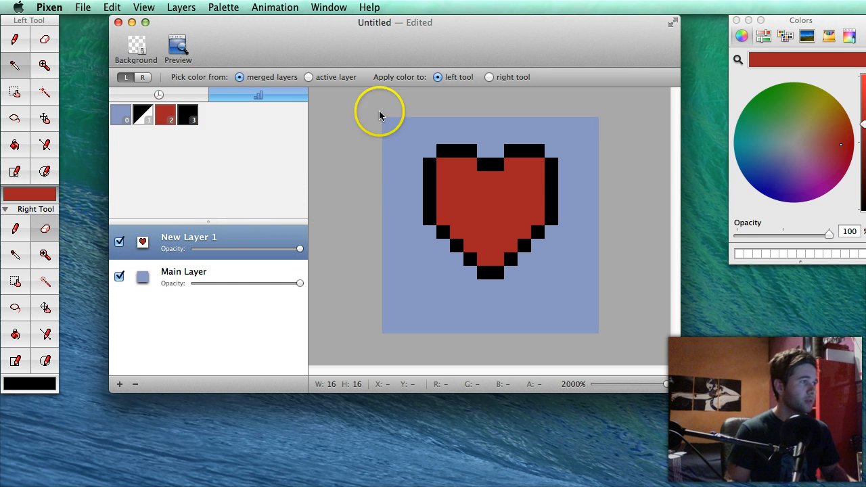
click(464, 191)
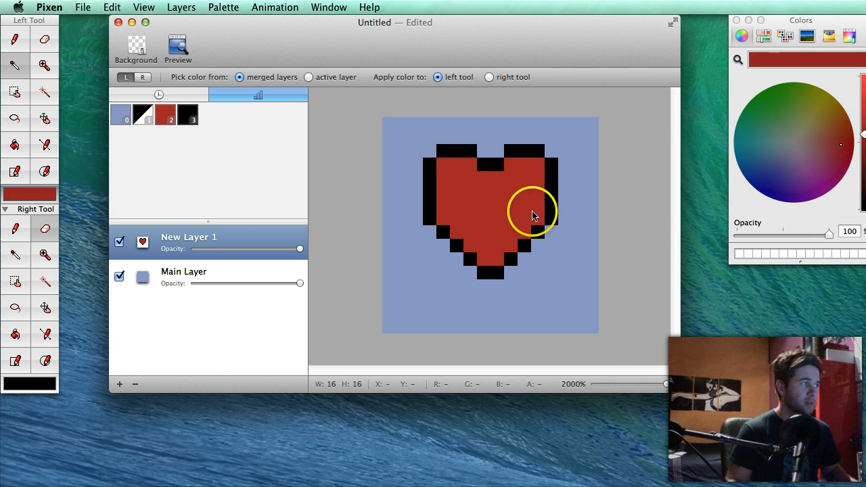
Pencil the darker red along the heart's left inner edge, down the lower-left diagonal and across the bottom tip.
click(16, 39)
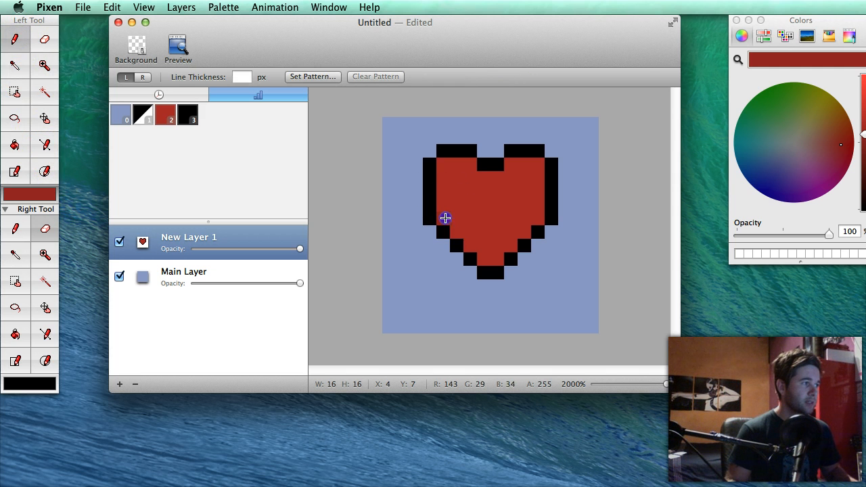
click(477, 252)
key(super+z)
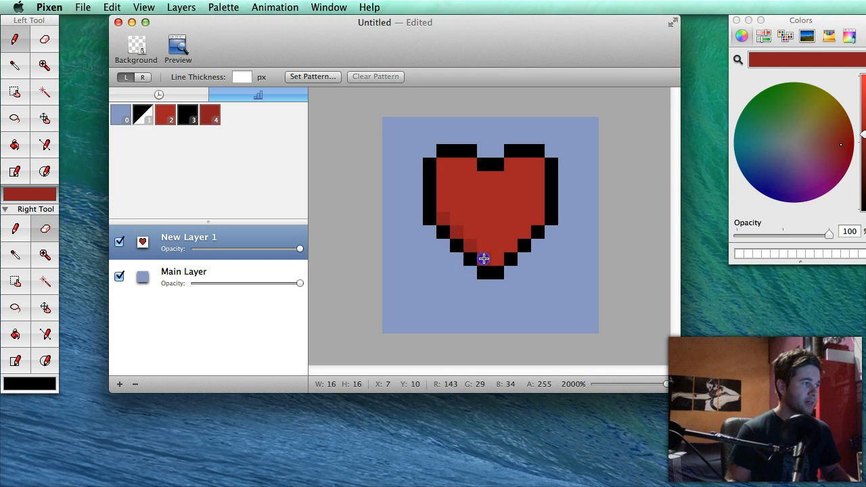
click(440, 170)
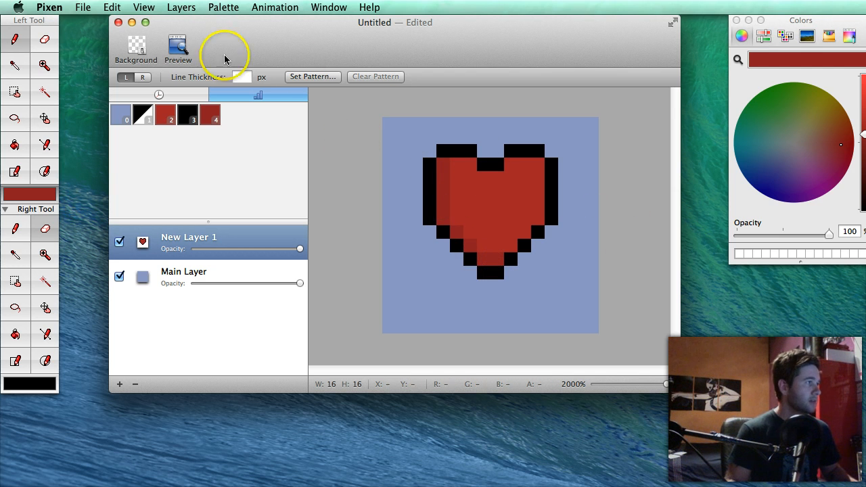
Show the preview of the drawing, place it just below the colour picker and shrink it to a small thumbnail.
click(144, 8)
click(393, 36)
click(179, 47)
click(817, 372)
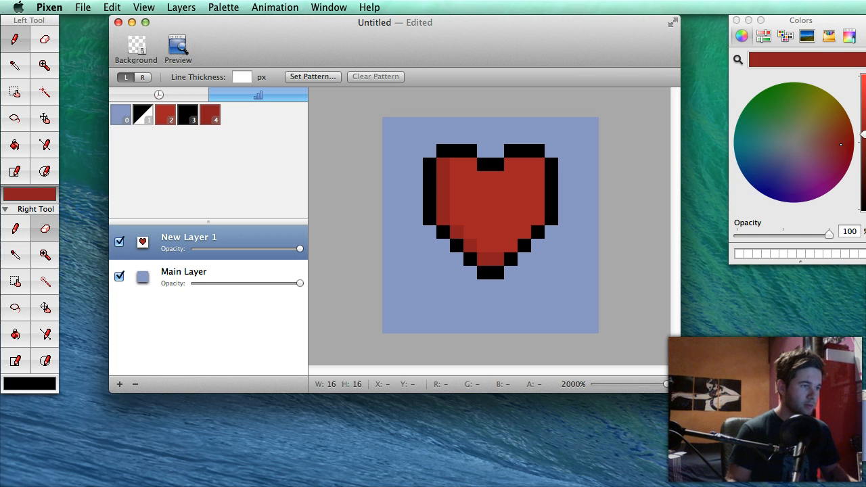
drag(822, 384, 759, 276)
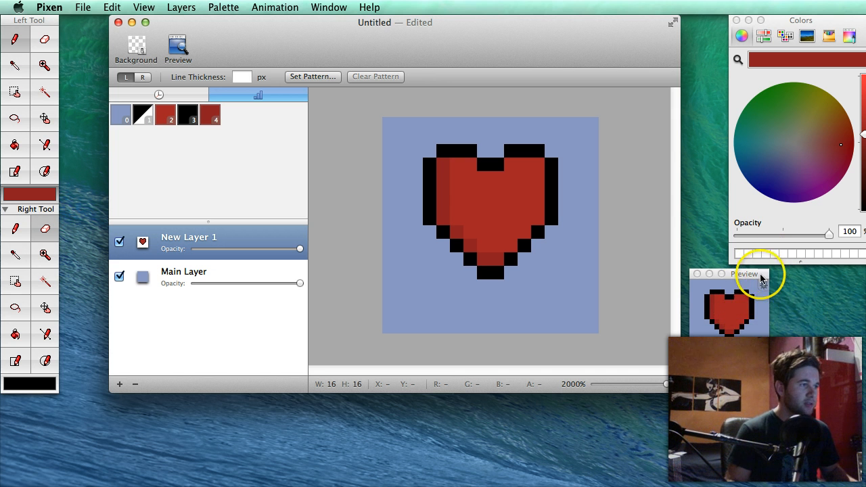
drag(765, 279, 764, 287)
drag(772, 362, 737, 330)
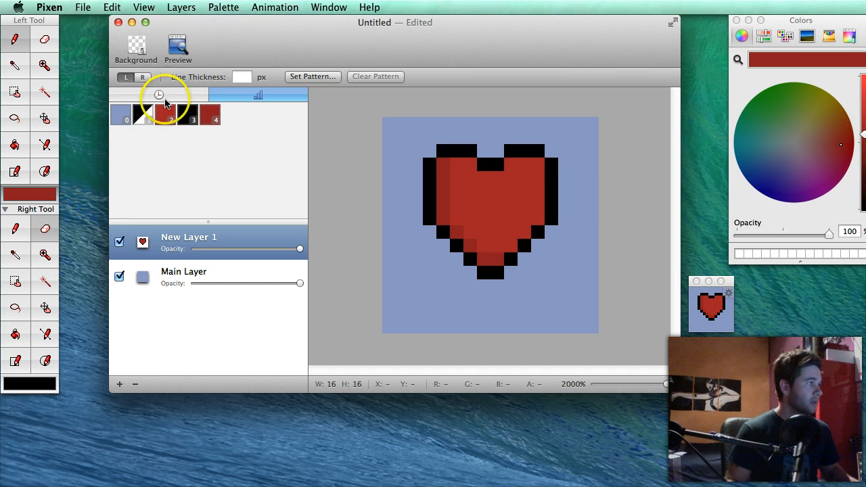
Sample the heart's base red from the middle of the fill and brighten it to a highlight red.
click(14, 65)
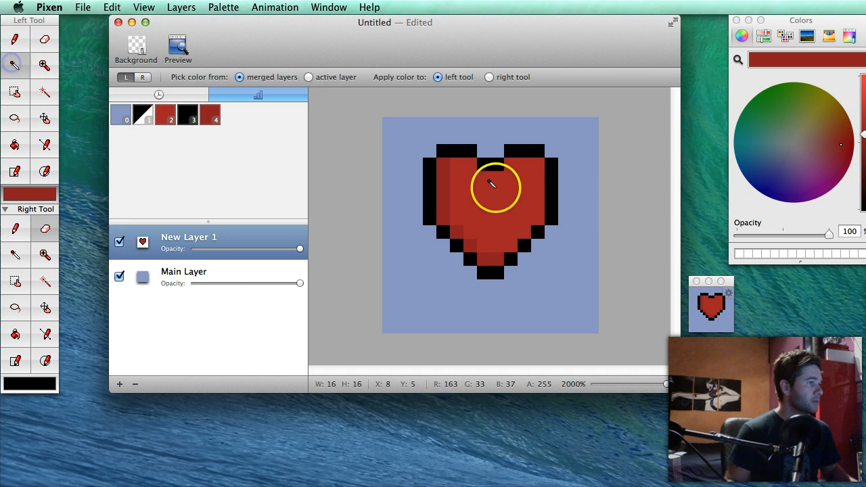
click(495, 188)
drag(864, 120, 864, 110)
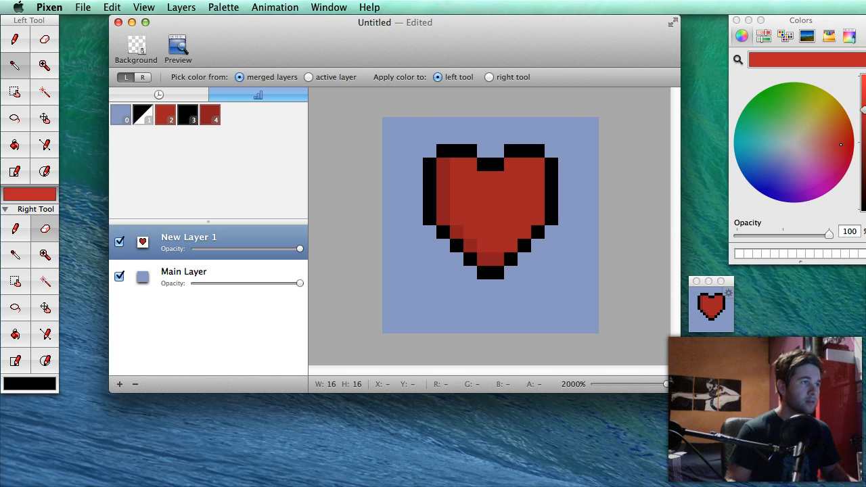
Pencil the brighter red along the top of both lobes, the right inner edge and lower-right diagonal, adding one pixel inside the upper-right corner.
click(14, 39)
click(515, 171)
click(519, 170)
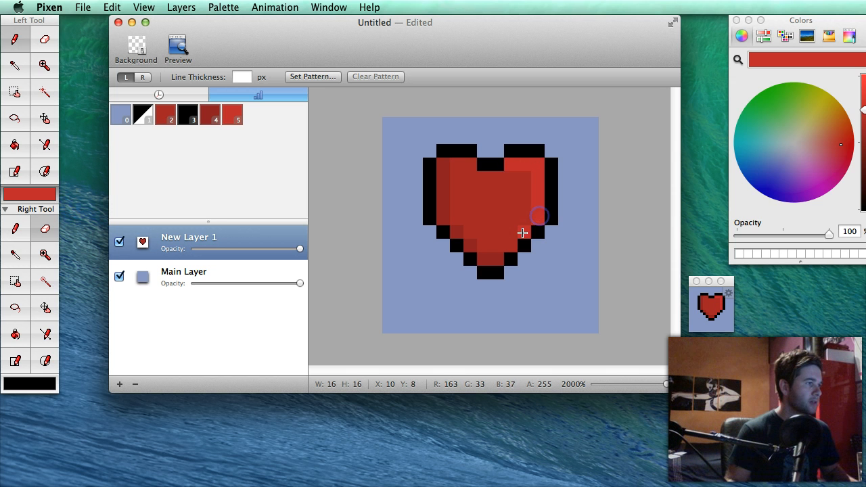
click(464, 164)
click(498, 237)
click(527, 178)
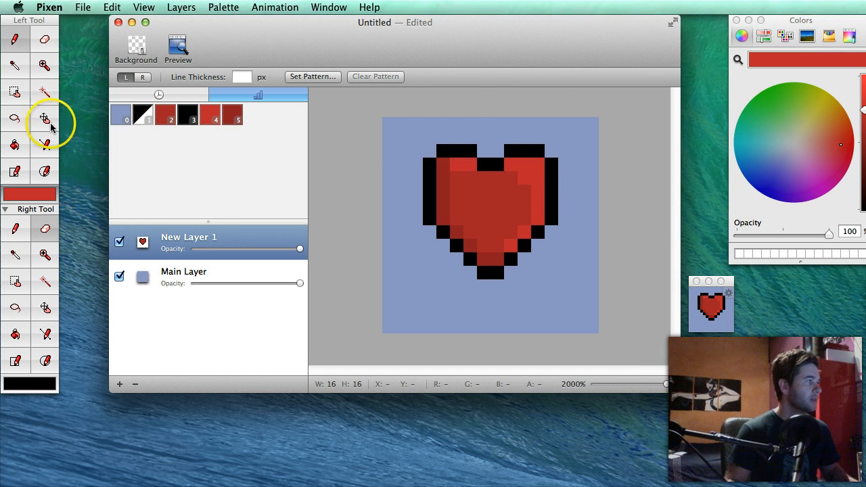
Sample the highlight red, raise its brightness to the maximum and reduce its saturation to get a light salmon red.
click(15, 64)
click(525, 169)
drag(864, 108, 863, 76)
click(839, 146)
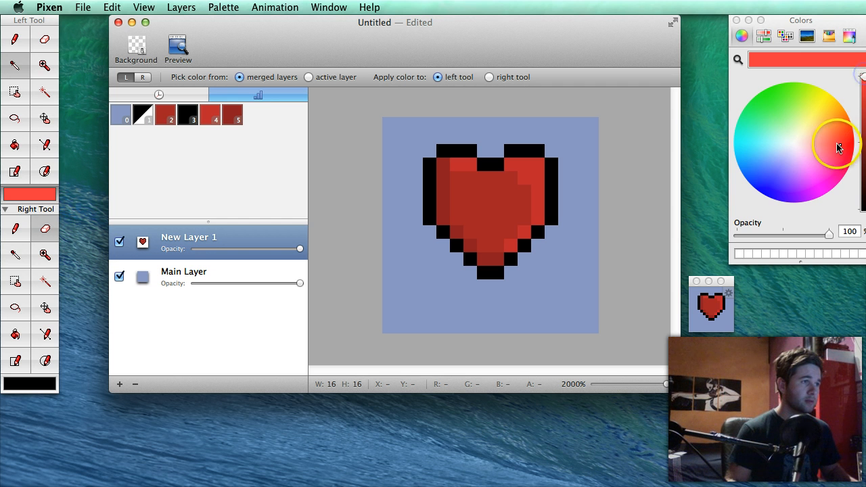
drag(838, 147, 834, 144)
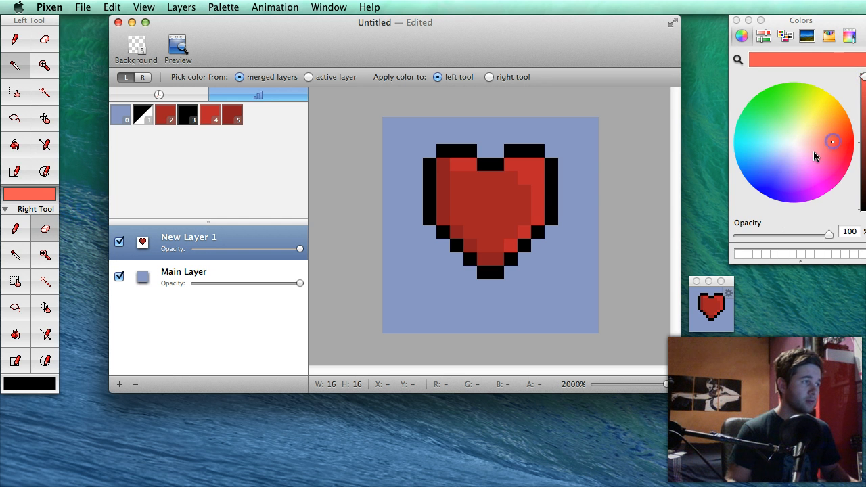
Pencil a single salmon-red highlight pixel inside the upper-right corner of the heart's right lobe.
click(16, 37)
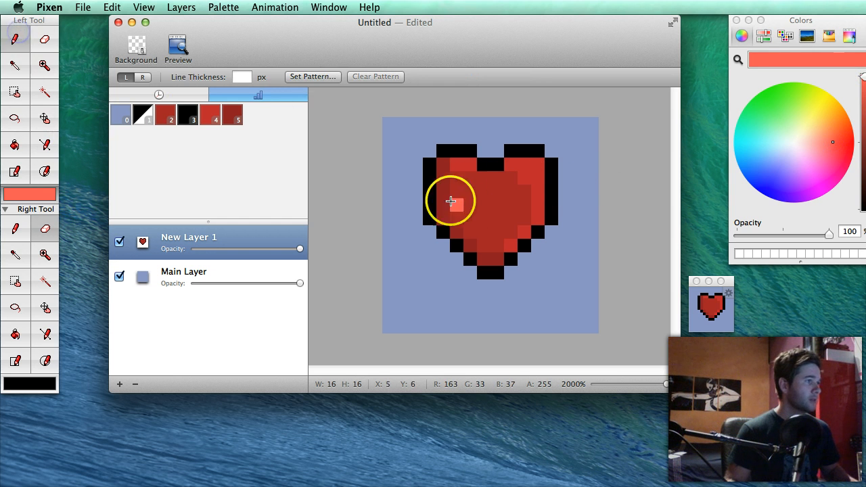
click(523, 176)
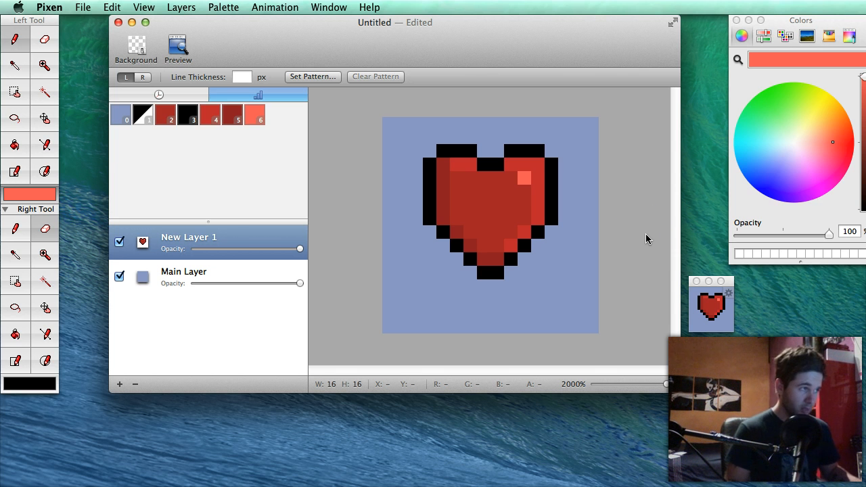
click(584, 204)
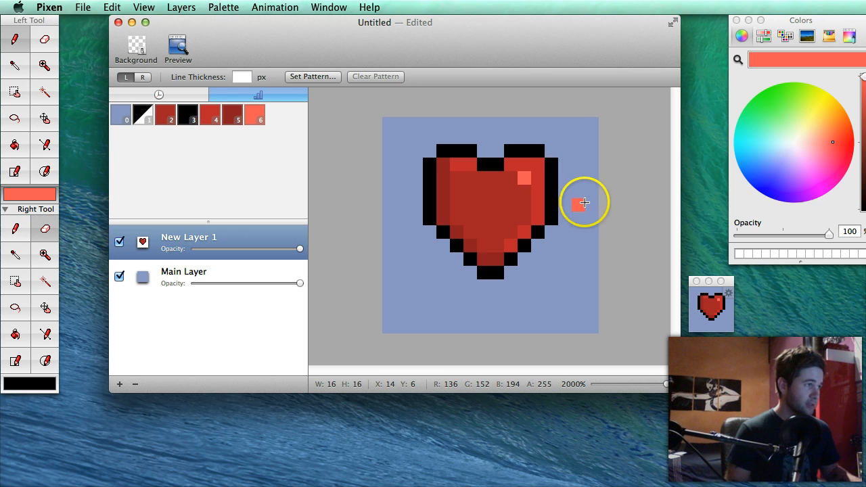